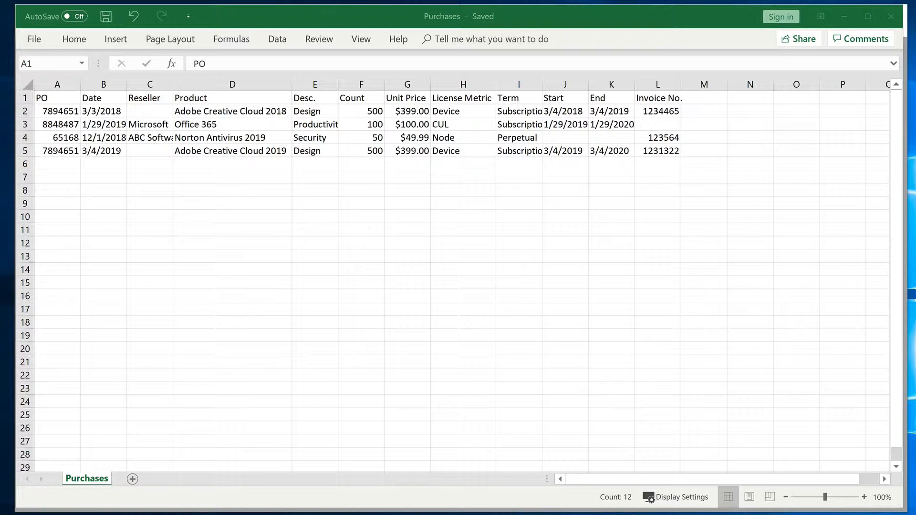
left_click(19, 98)
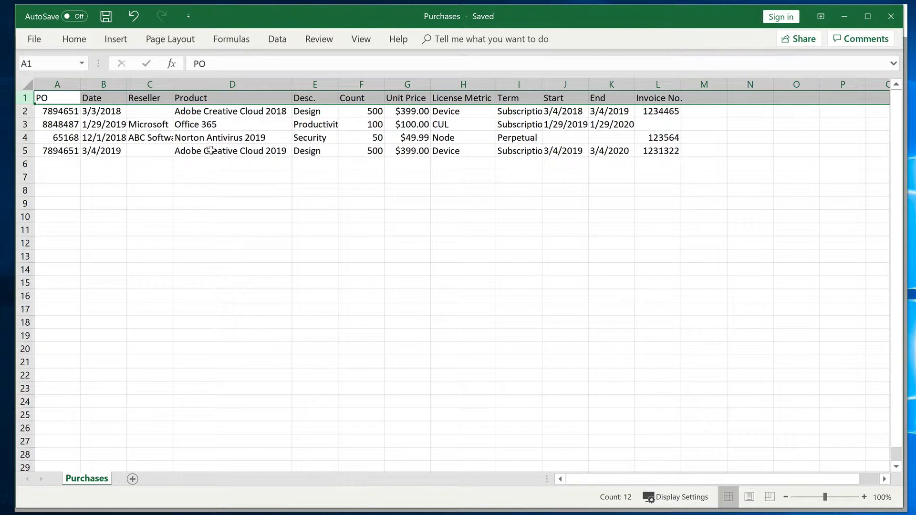
left_click(368, 152)
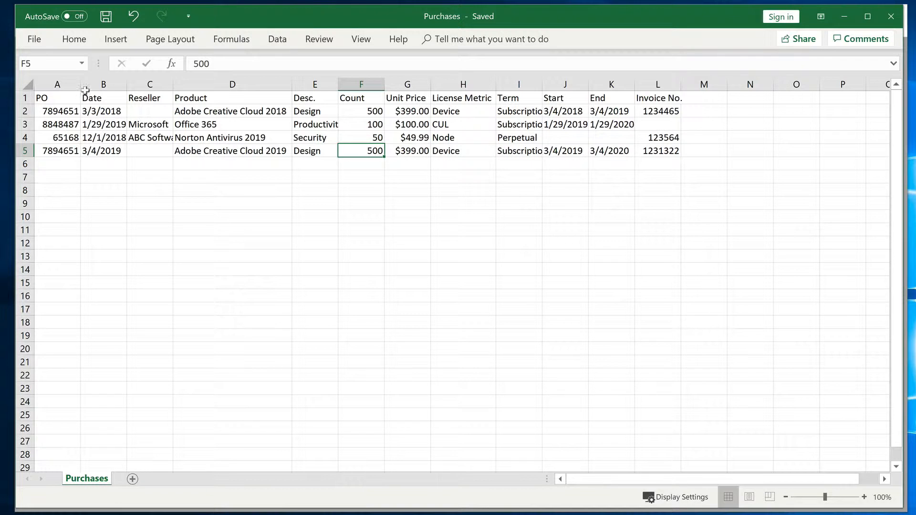
Save a copy of the Purchases workbook to the Desktop in CSV (MS-DOS) format
left_click(33, 43)
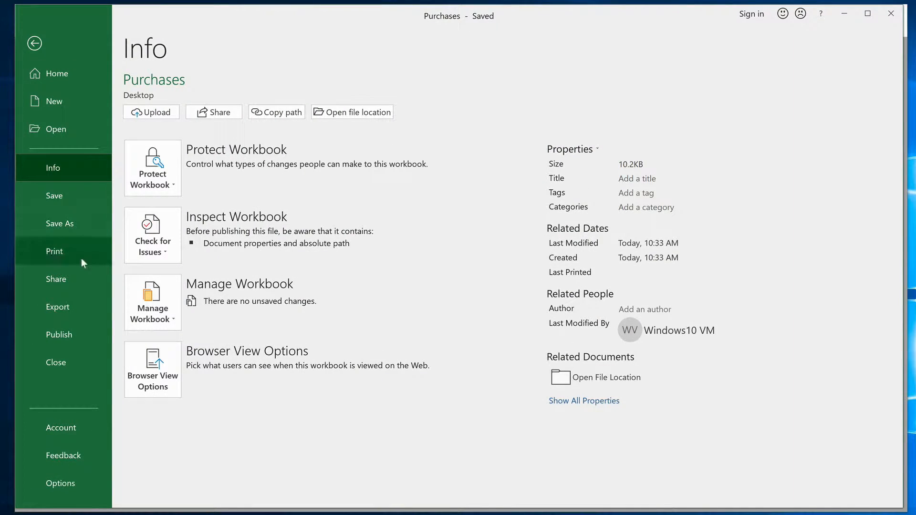
left_click(87, 226)
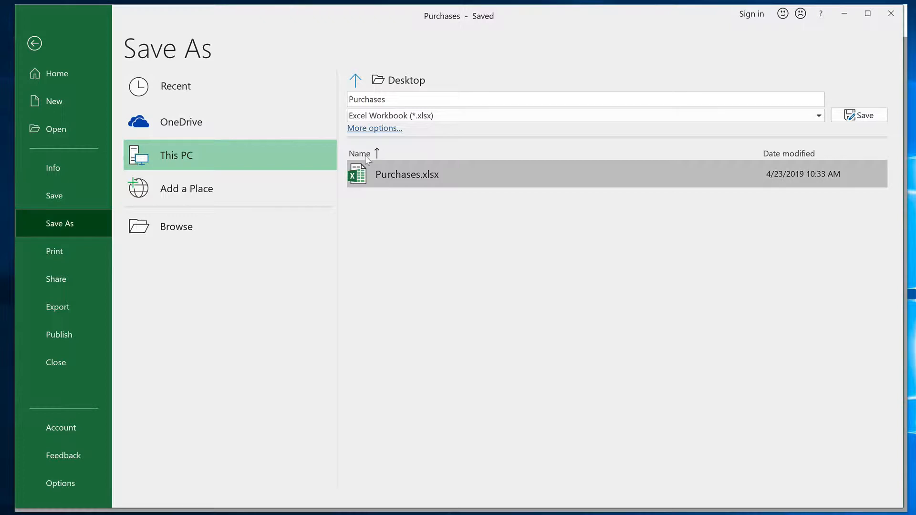
left_click(481, 117)
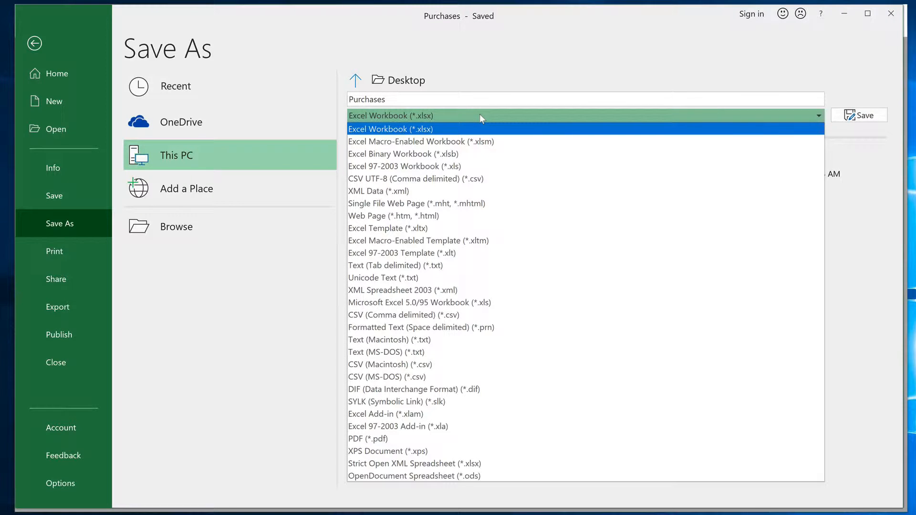
left_click(429, 377)
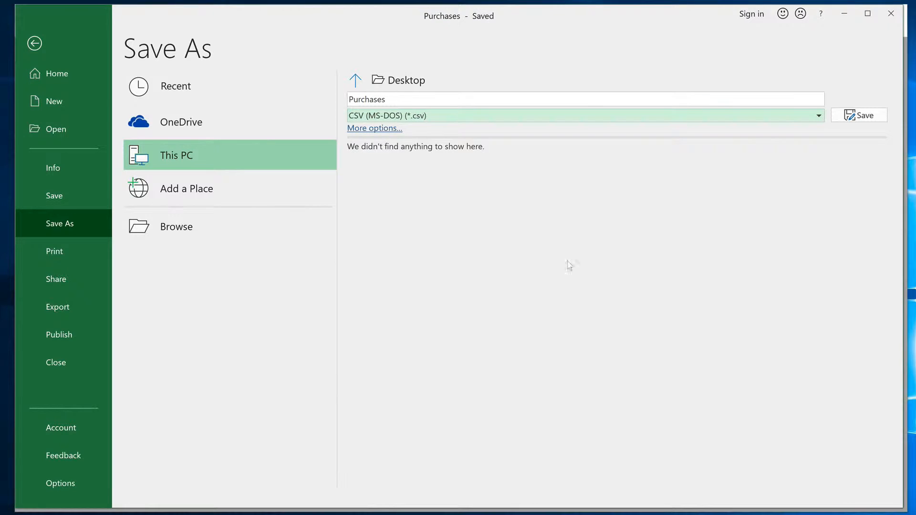
left_click(872, 116)
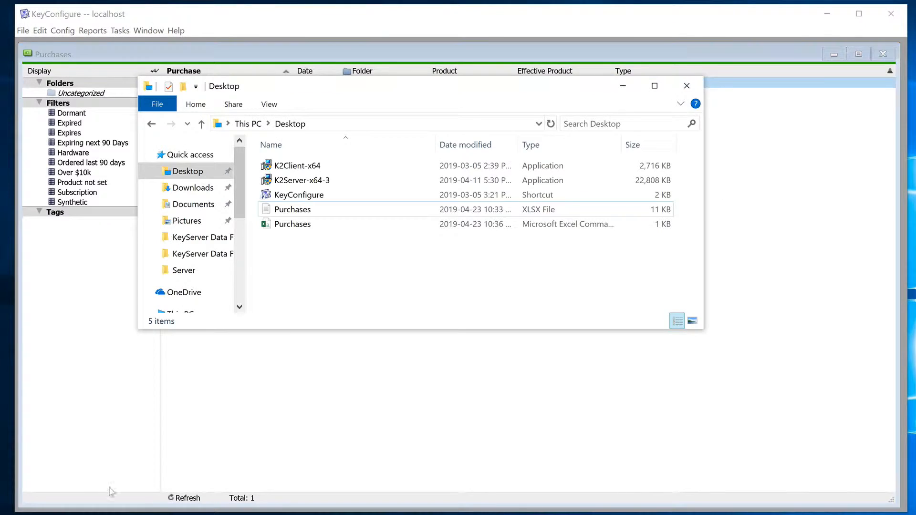
Start importing the Desktop's Purchases CSV file into KeyConfigure's Purchases window and create new import instructions named New Map
left_click_drag(302, 223, 533, 419)
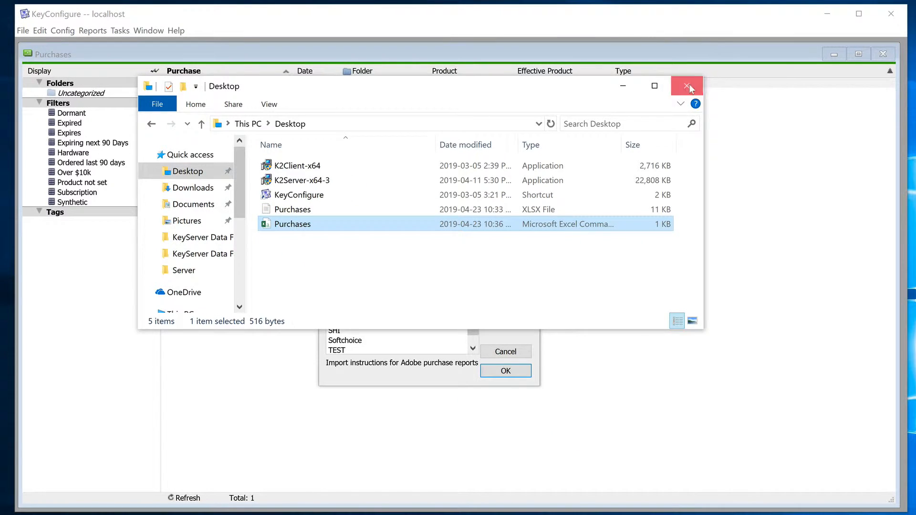
left_click(687, 86)
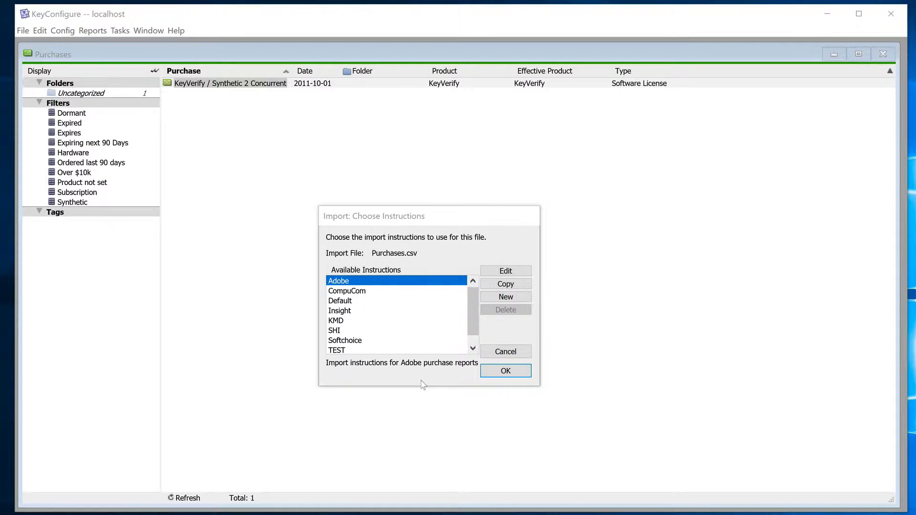
left_click(503, 298)
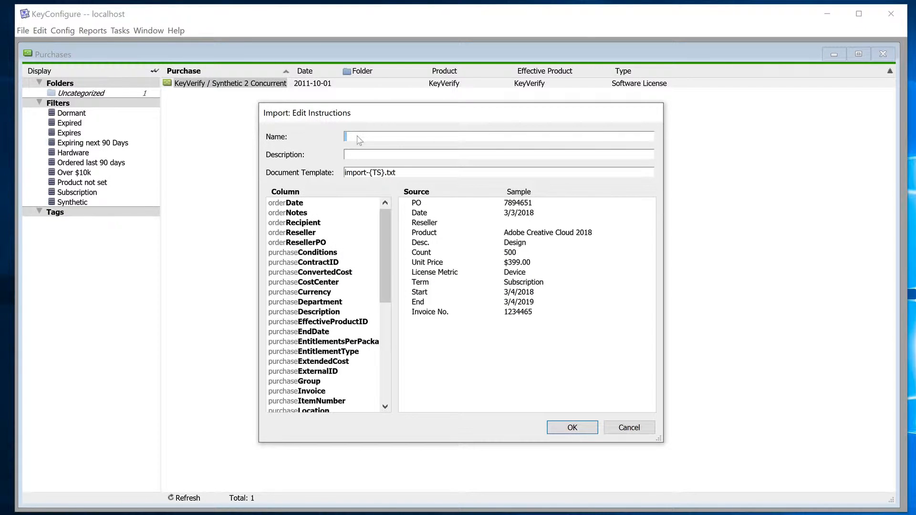
type("New Map")
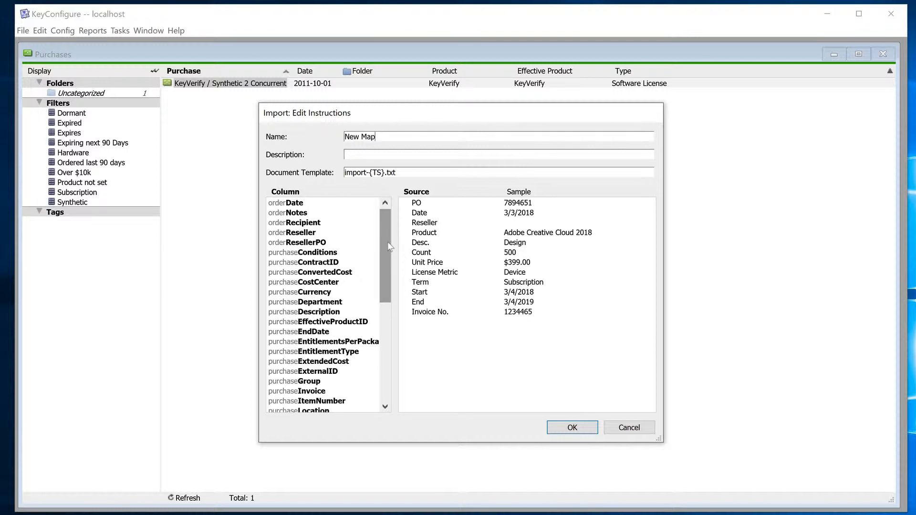
Map the source fields PO to purchaseOrderID, Date to orderDate and Reseller to orderReseller
left_click_drag(386, 242, 379, 314)
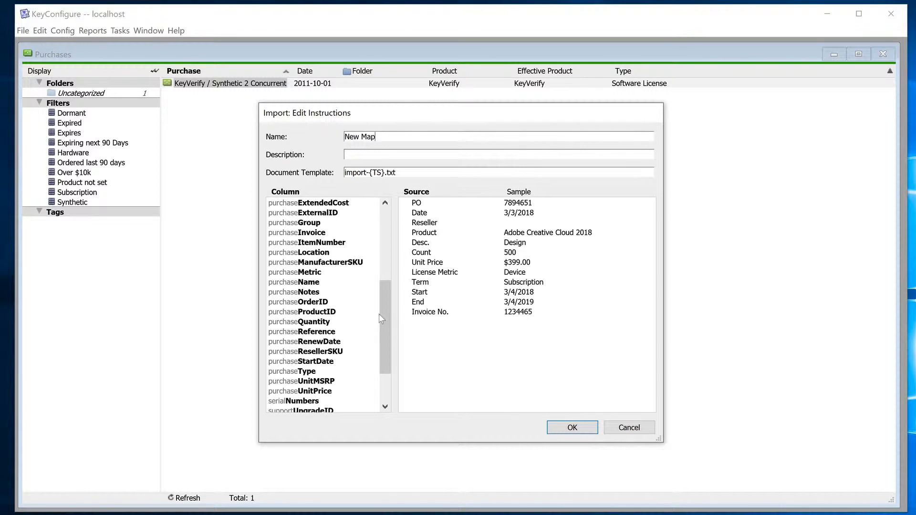
left_click(418, 203)
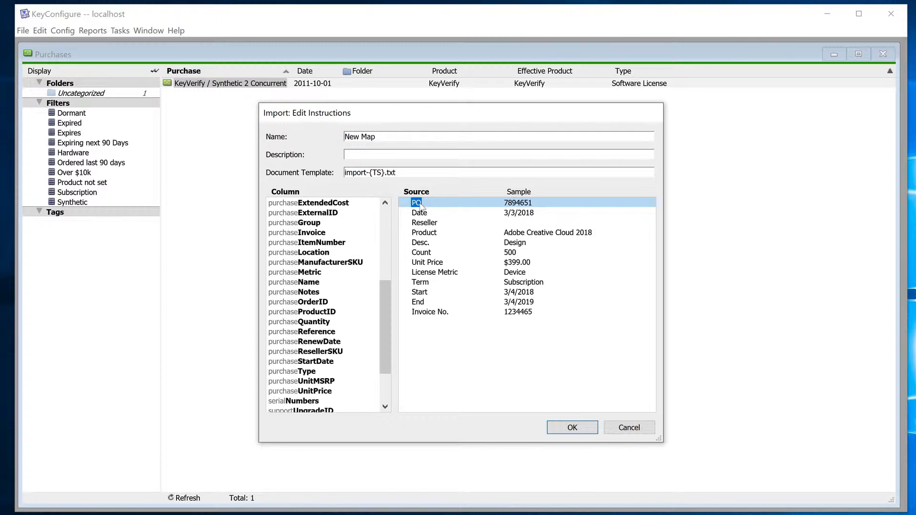
mouse_move(420, 205)
left_mouse_down()
mouse_move(352, 292)
mouse_move(326, 317)
mouse_move(322, 311)
left_mouse_up()
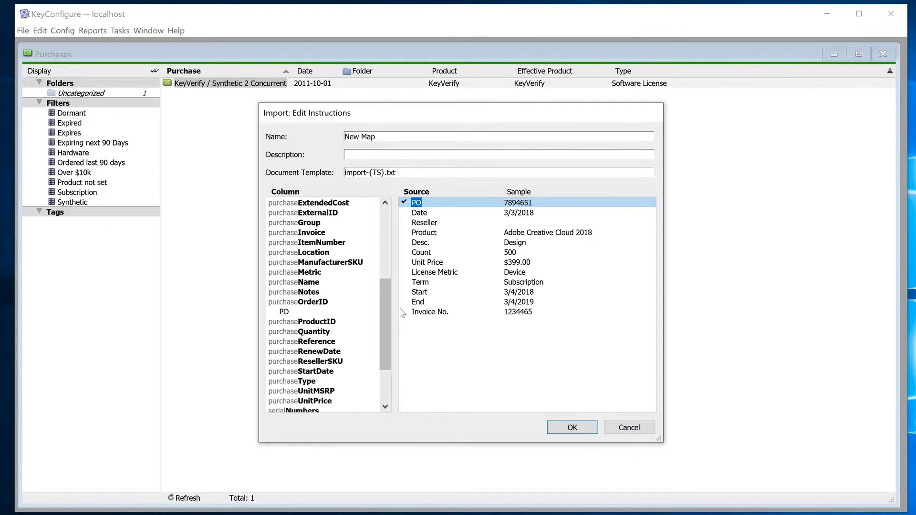
left_click_drag(387, 313, 313, 213)
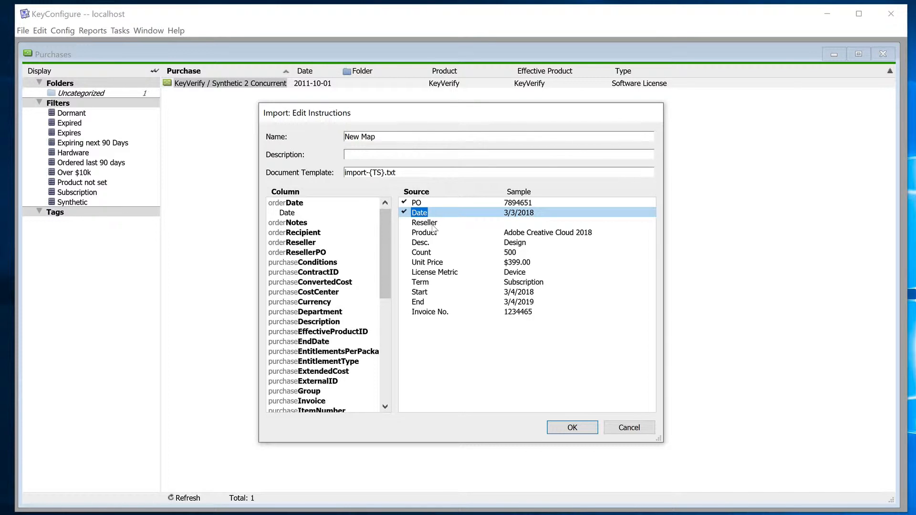
left_click_drag(424, 224, 317, 253)
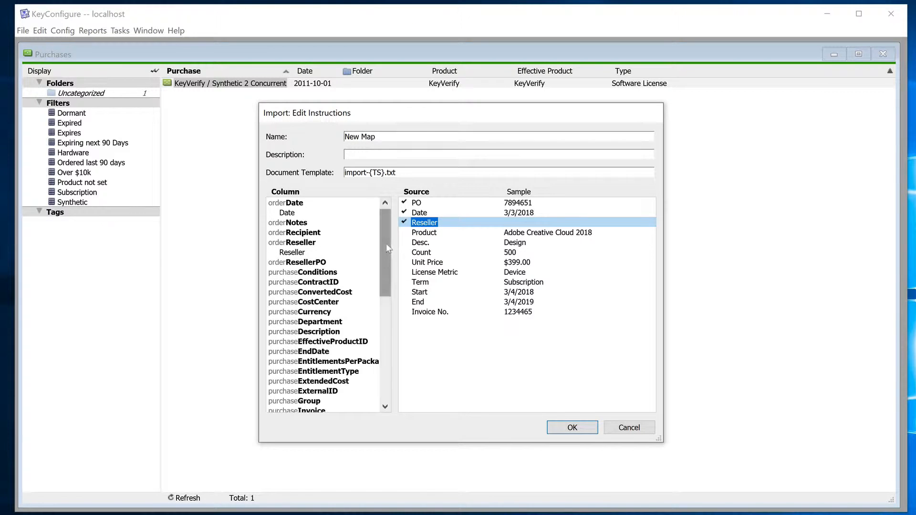
Map the source field Product to x-productName and Desc. to purchaseDescription
left_click_drag(386, 244, 368, 321)
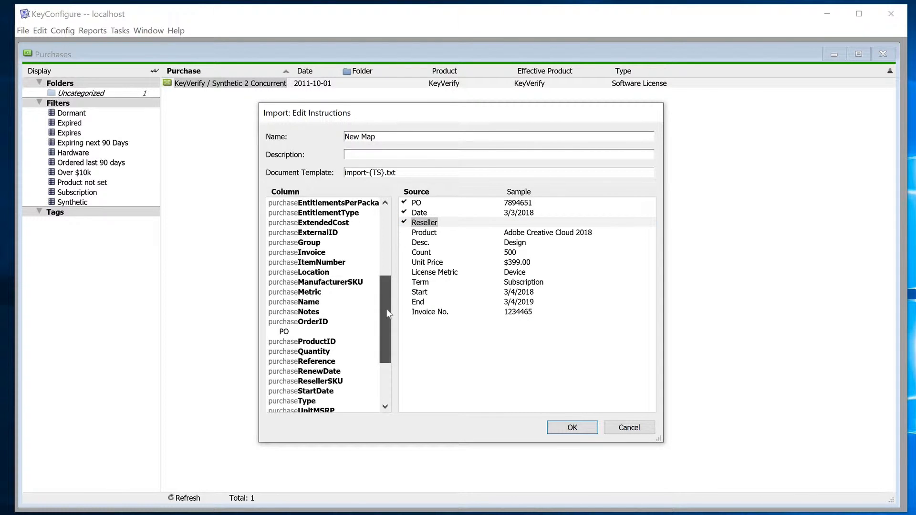
left_click_drag(388, 313, 382, 353)
left_click_drag(423, 232, 321, 377)
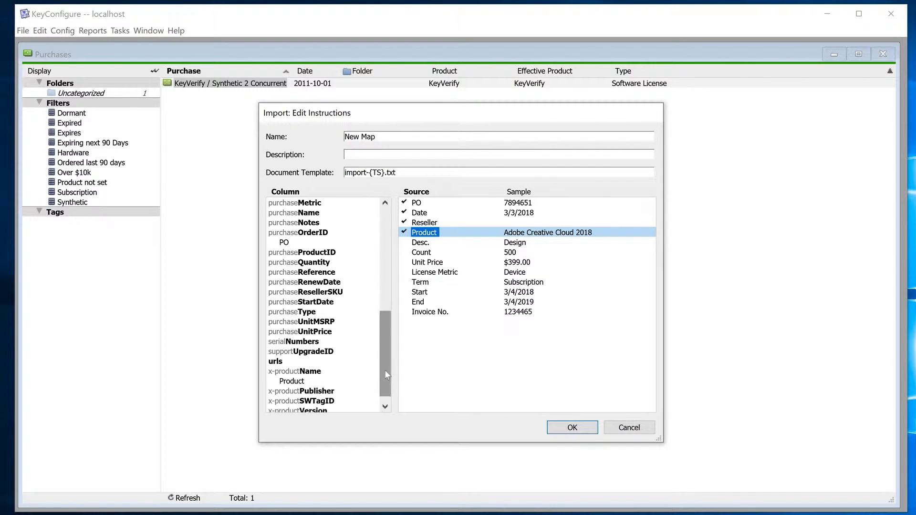
left_click_drag(385, 374, 385, 382)
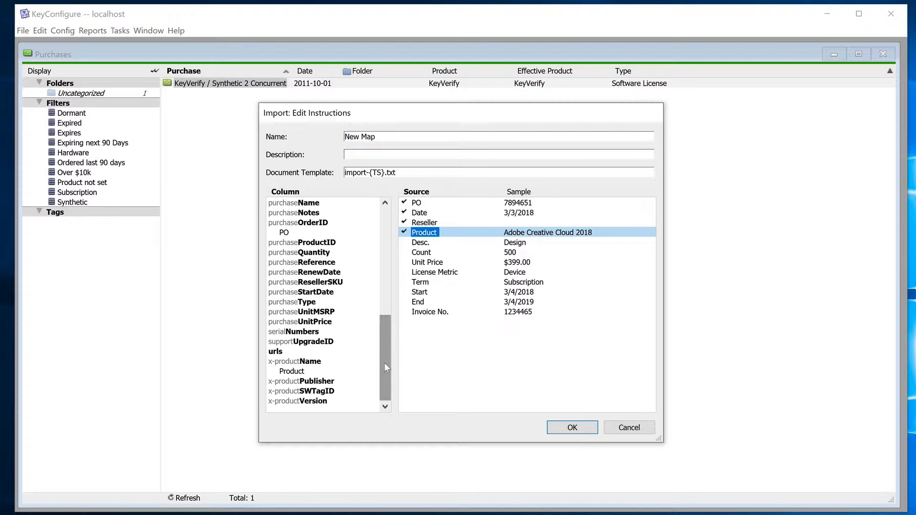
left_click_drag(384, 362, 389, 288)
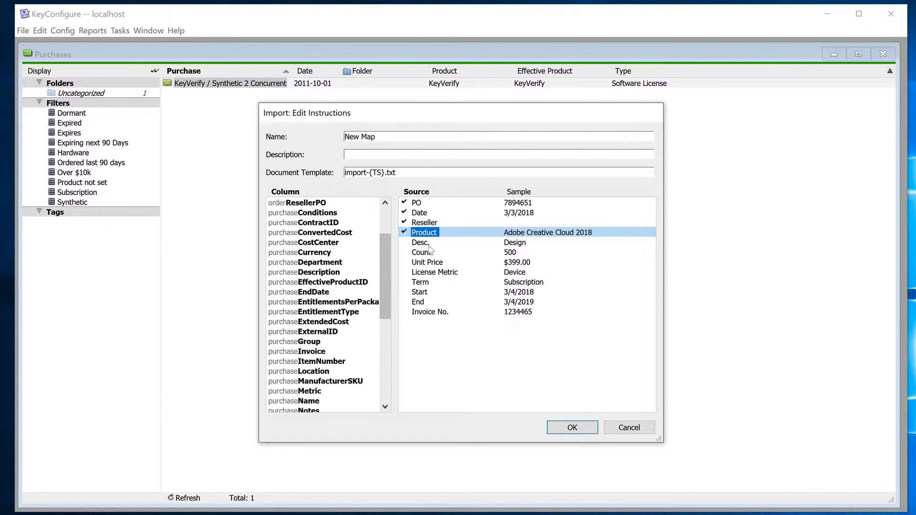
left_click_drag(425, 243, 337, 283)
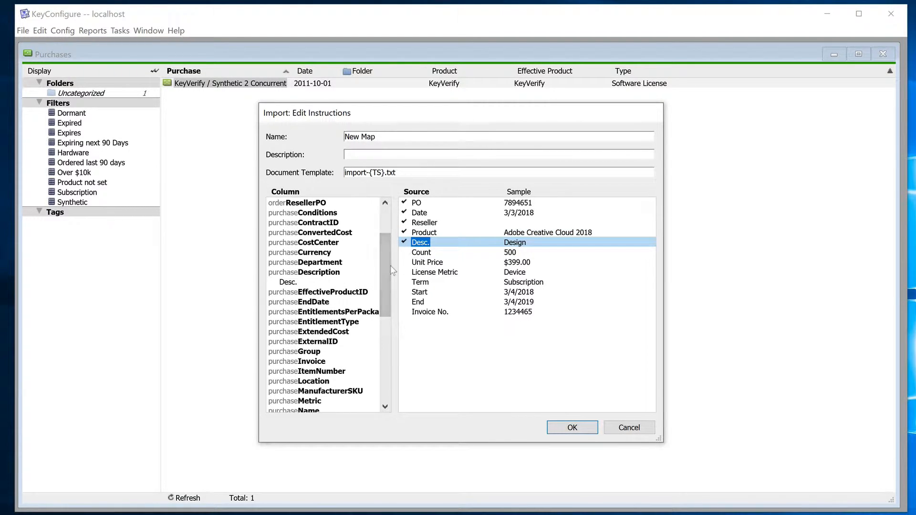
Map the source fields Count to purchaseQuantity, Unit Price to purchaseUnitPrice and License Metric to purchaseMetric
left_click_drag(383, 268, 382, 308)
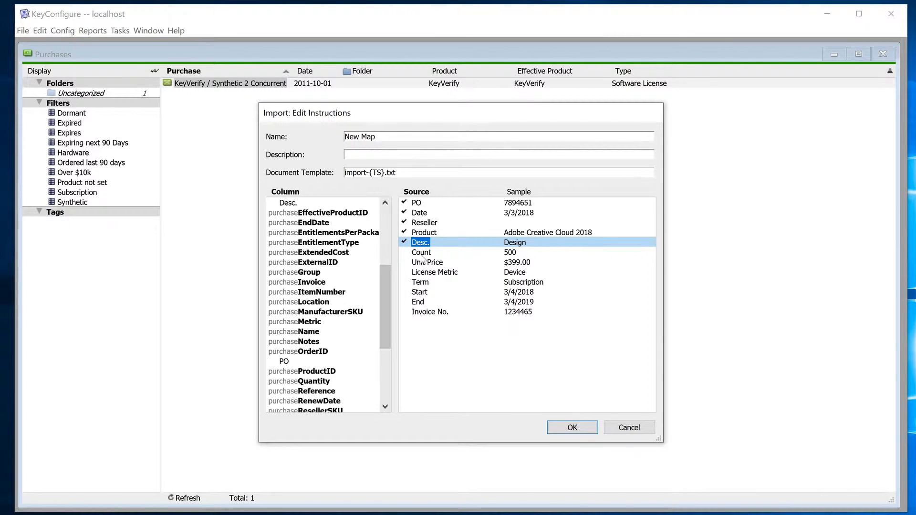
left_click_drag(421, 253, 326, 391)
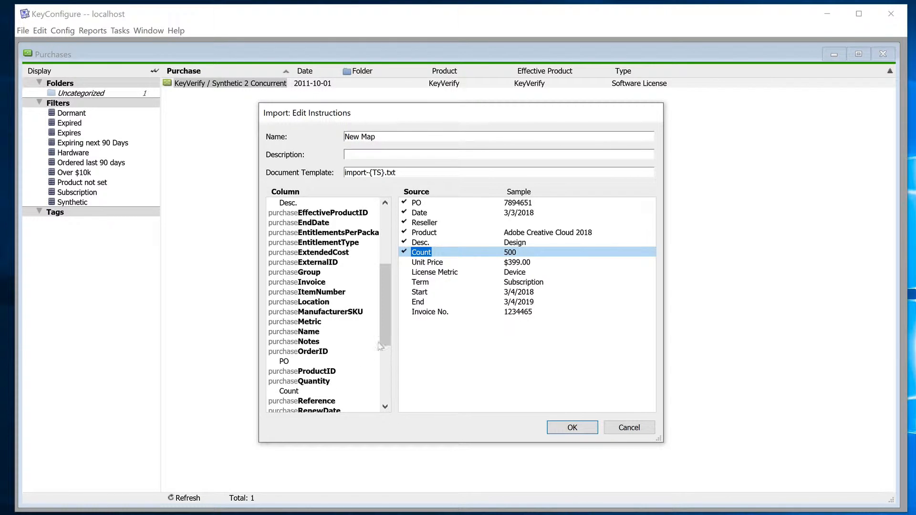
left_click_drag(388, 327, 384, 362)
left_click_drag(427, 262, 334, 380)
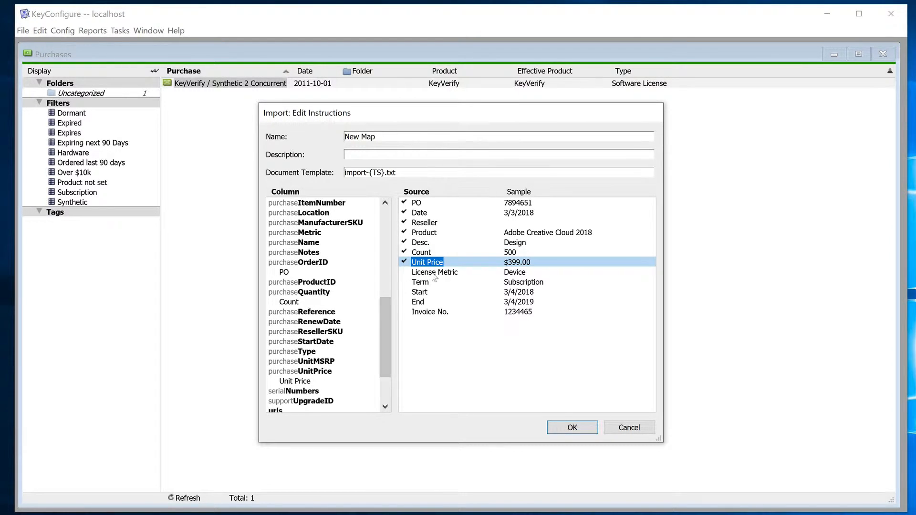
left_click_drag(432, 273, 320, 242)
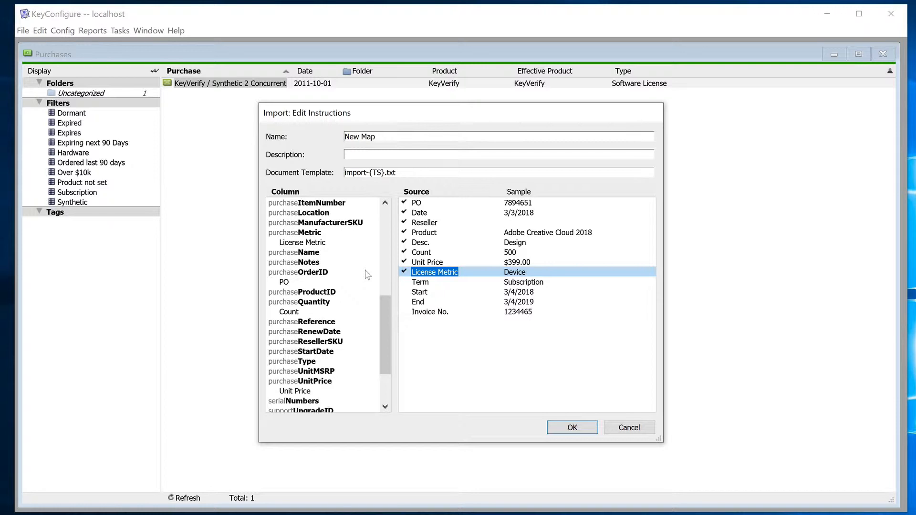
Map the source fields Start to purchaseStartDate, End to purchaseEndDate and Invoice No. to purchaseInvoice
left_click(420, 293)
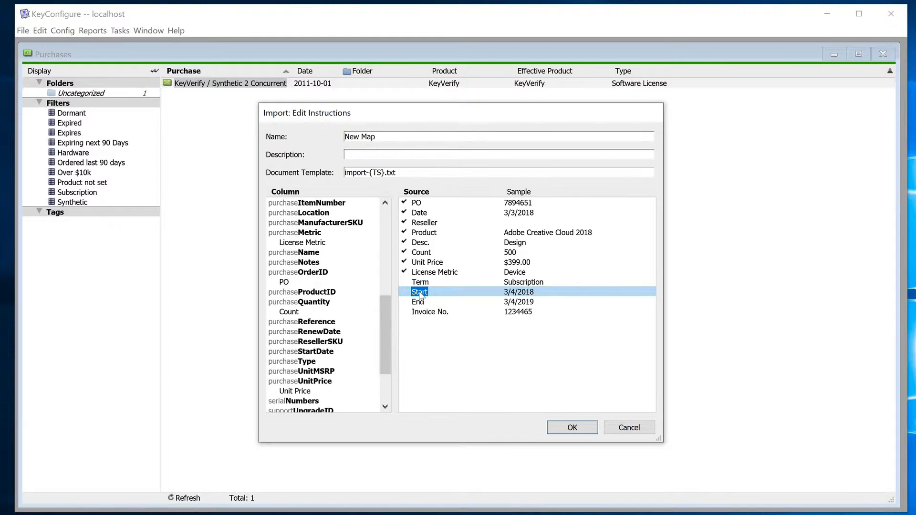
left_click_drag(420, 295, 334, 365)
left_click_drag(334, 362, 334, 364)
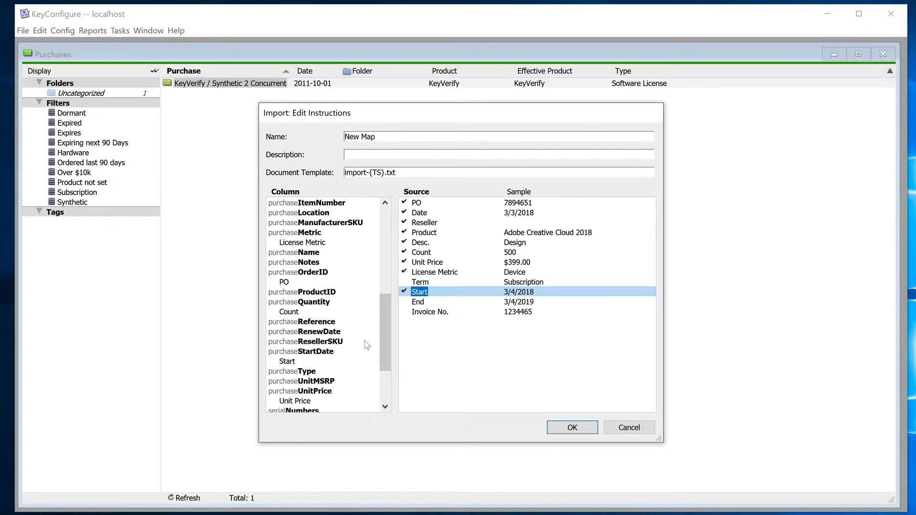
left_click_drag(387, 333, 386, 274)
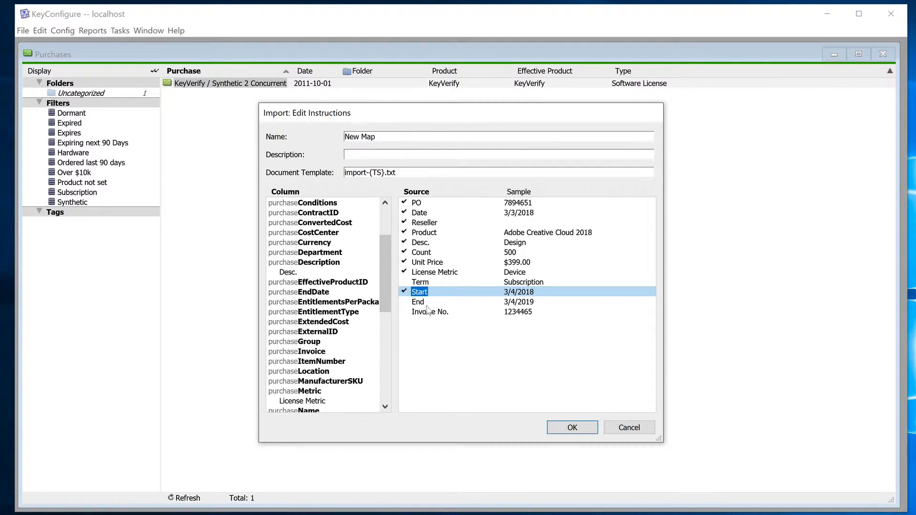
left_click_drag(420, 303, 326, 299)
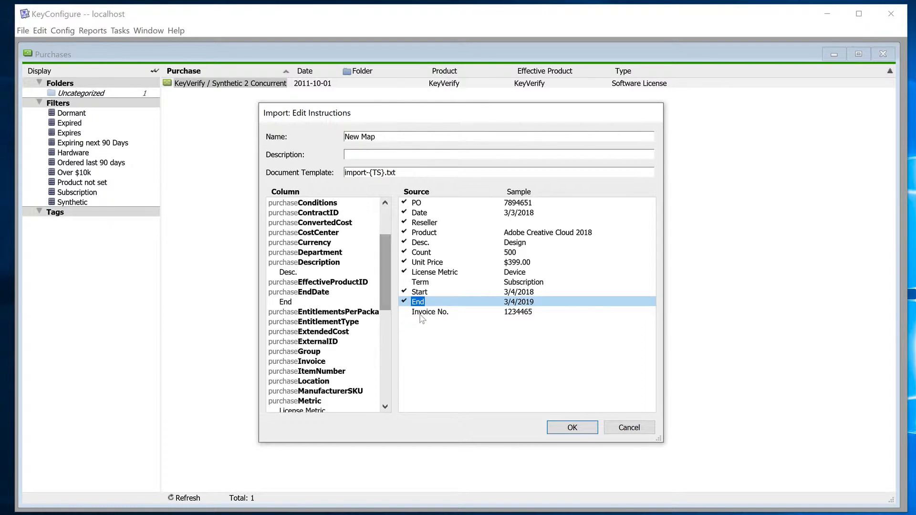
left_click_drag(426, 313, 299, 368)
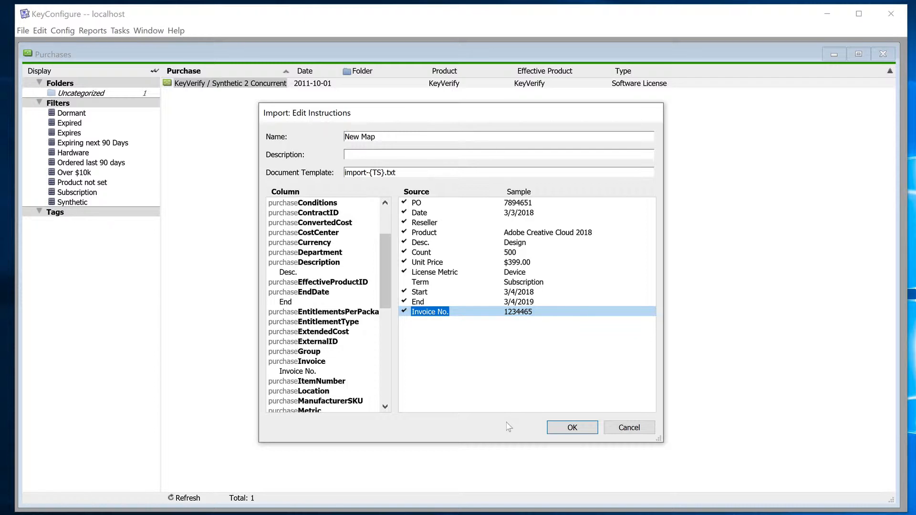
Open the online help for the import instructions, search it for "Tables" and open the Tables help page
right_click(527, 360)
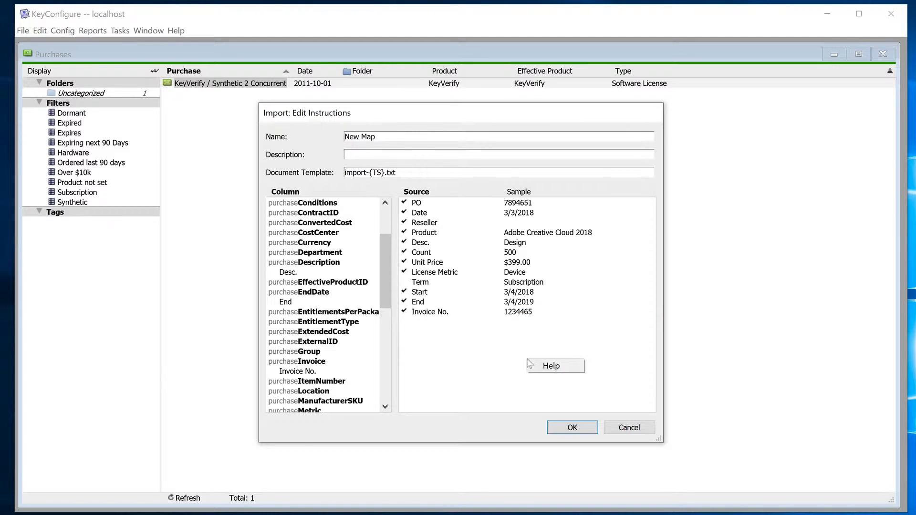
left_click(567, 370)
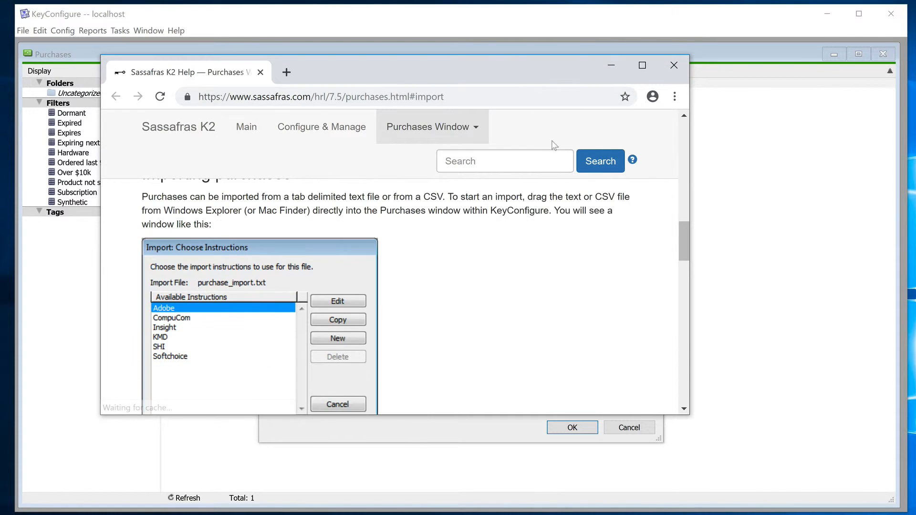
left_click(525, 158)
type("Tab")
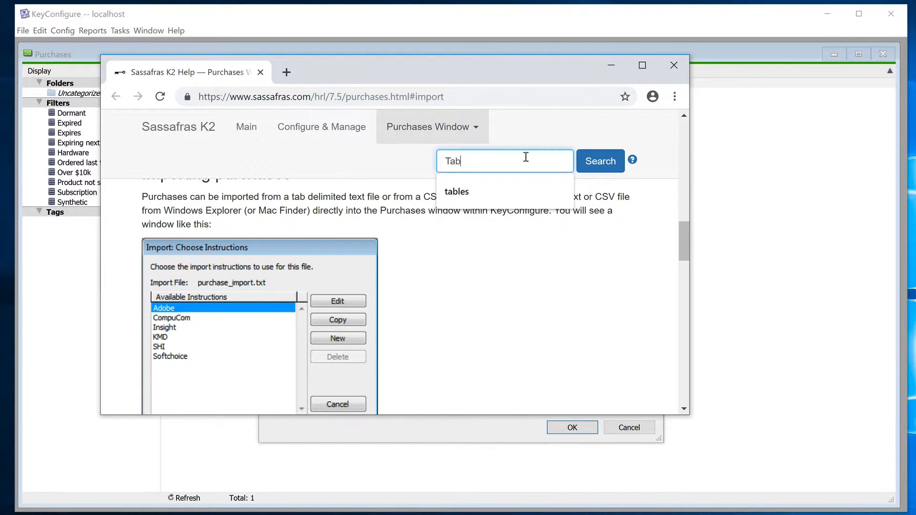
type("les")
key("Return")
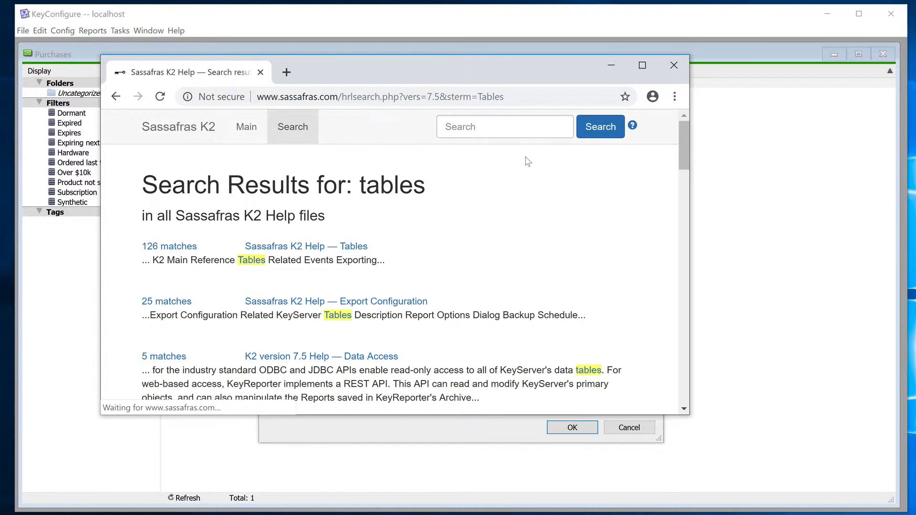
left_click(333, 250)
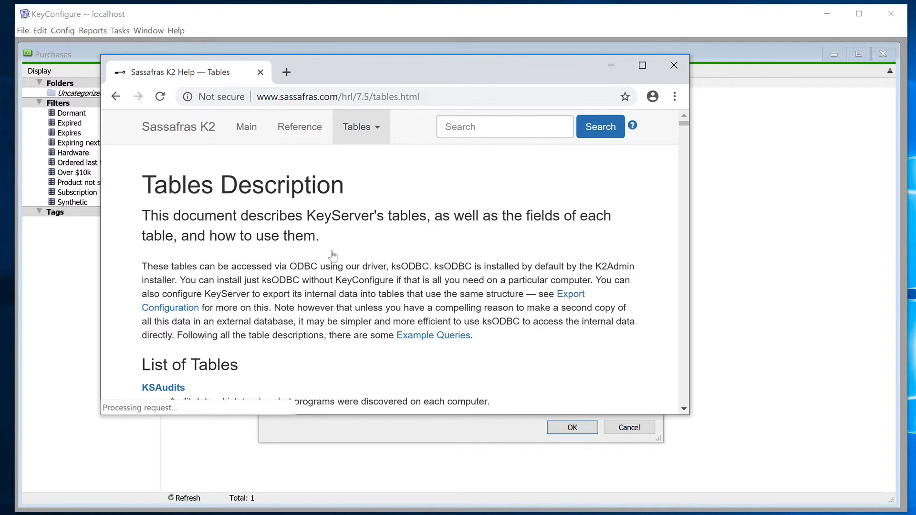
Save the field mapping in New Map and start importing Purchases.csv with those instructions
left_click(670, 66)
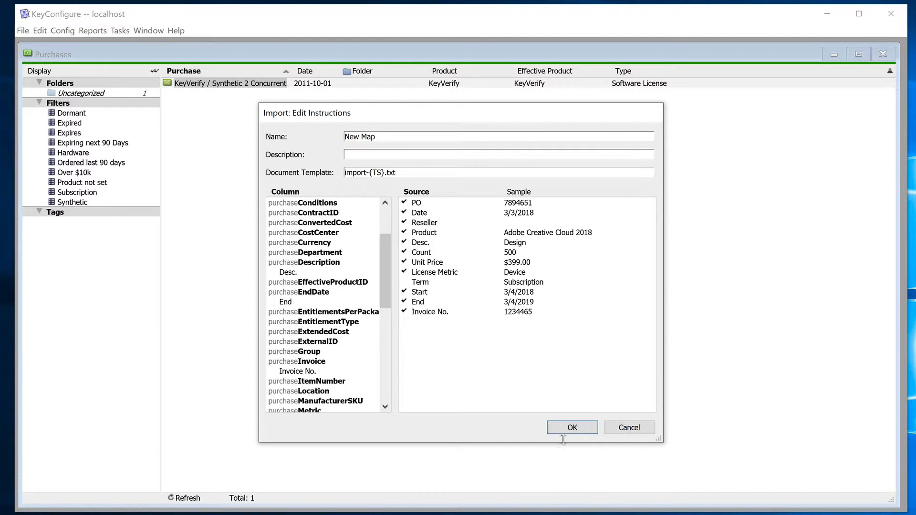
left_click(575, 429)
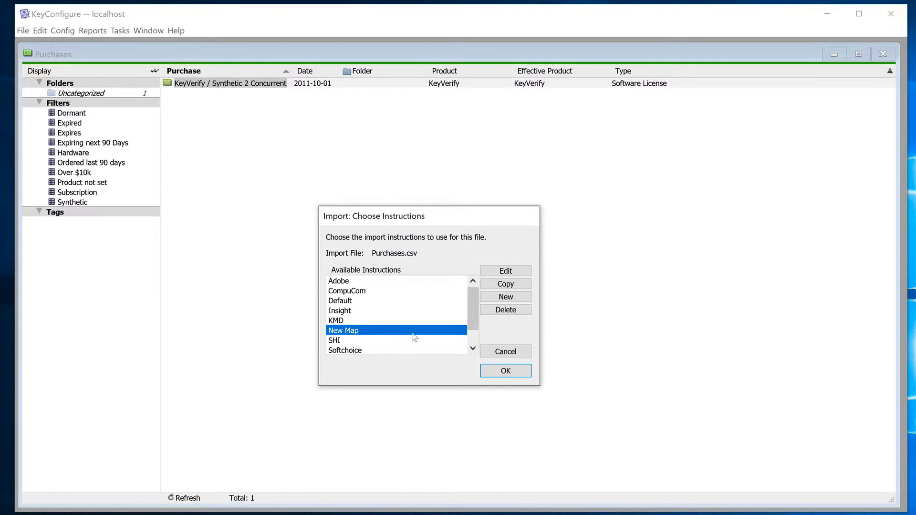
left_click(522, 375)
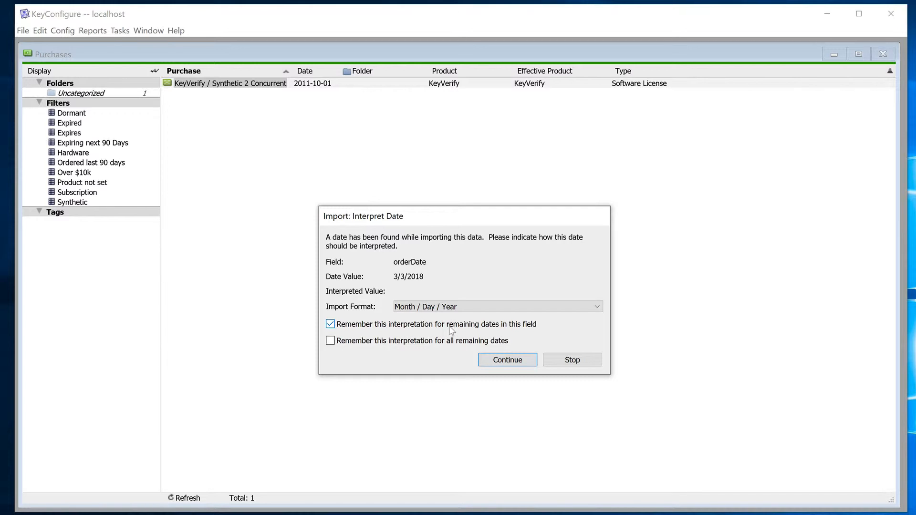
Interpret all remaining dates as Month / Day / Year and import the purchaseMetric value Device as Node Locked License
left_click(331, 342)
left_click(508, 359)
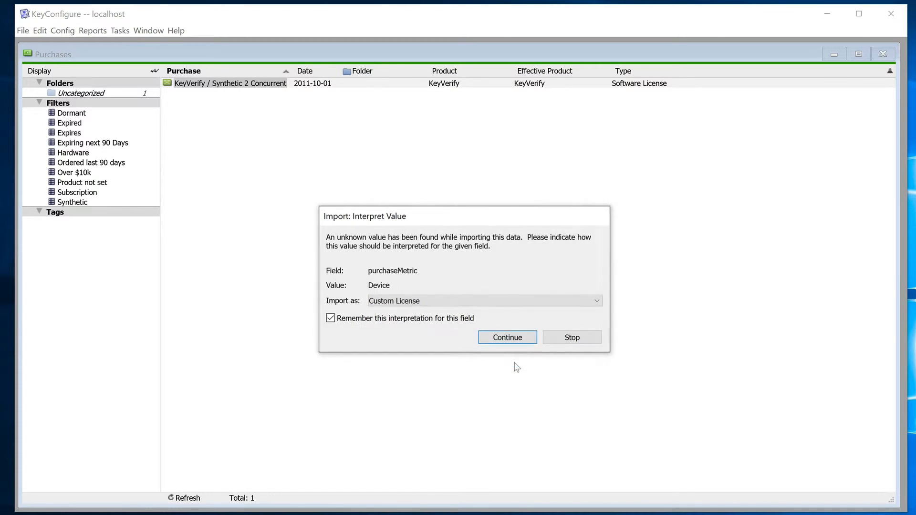
left_click(436, 302)
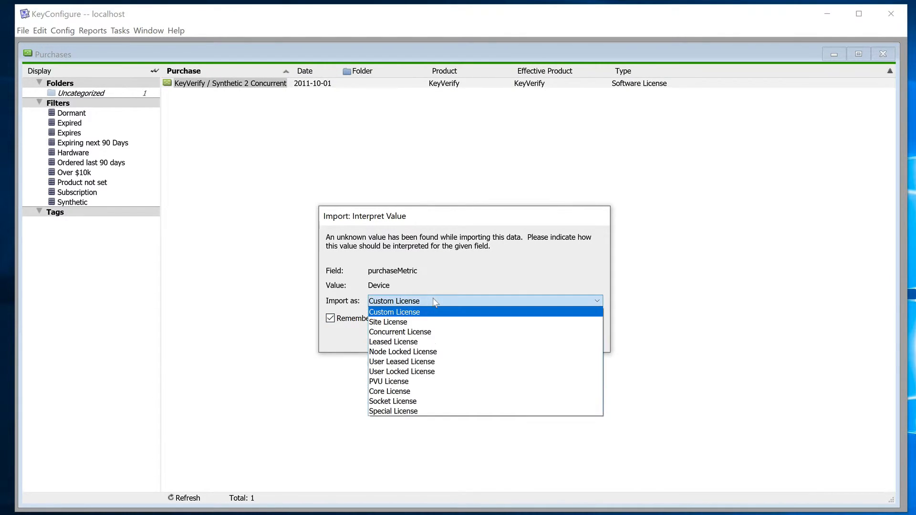
left_click(428, 352)
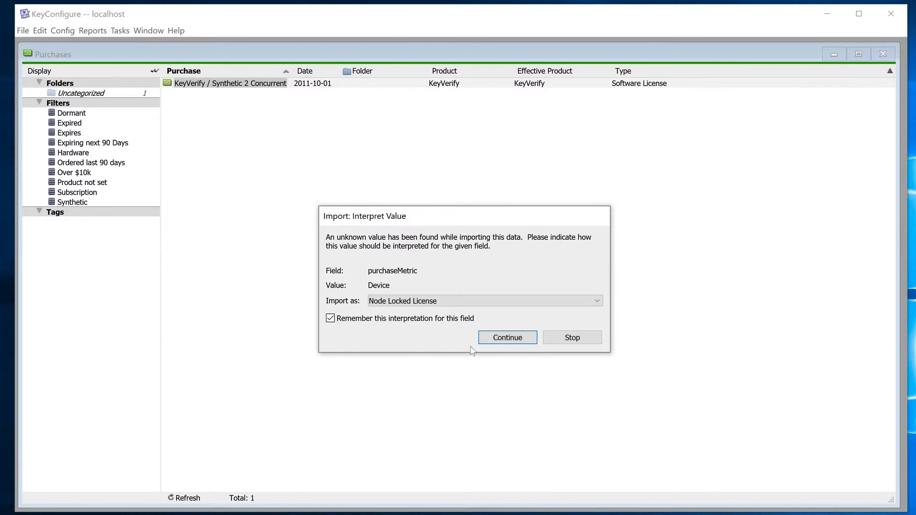
left_click(508, 338)
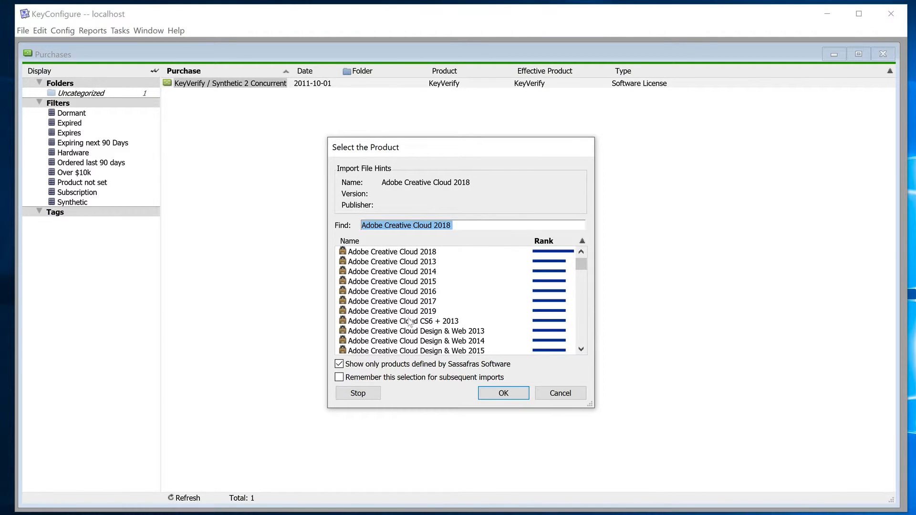
Match the first purchase to the product Adobe Creative Cloud 2018 and let the import complete the remaining records
left_click(415, 253)
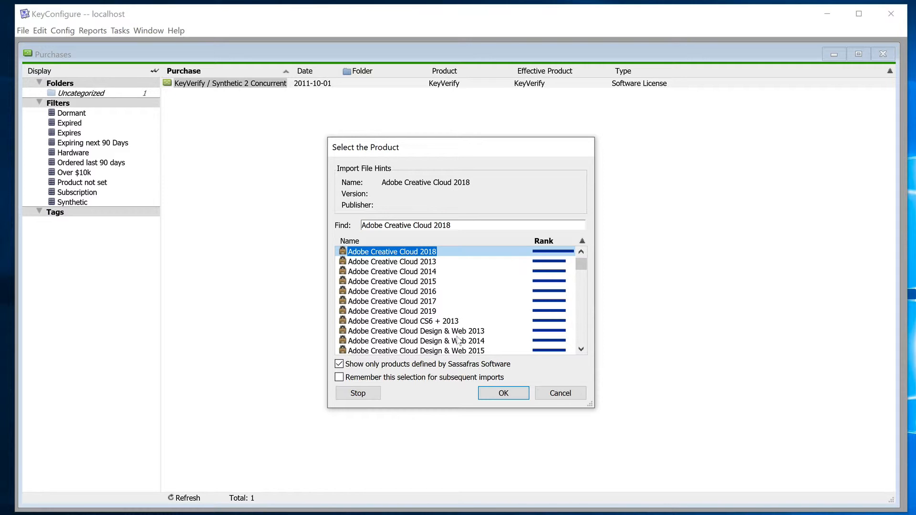
left_click(503, 394)
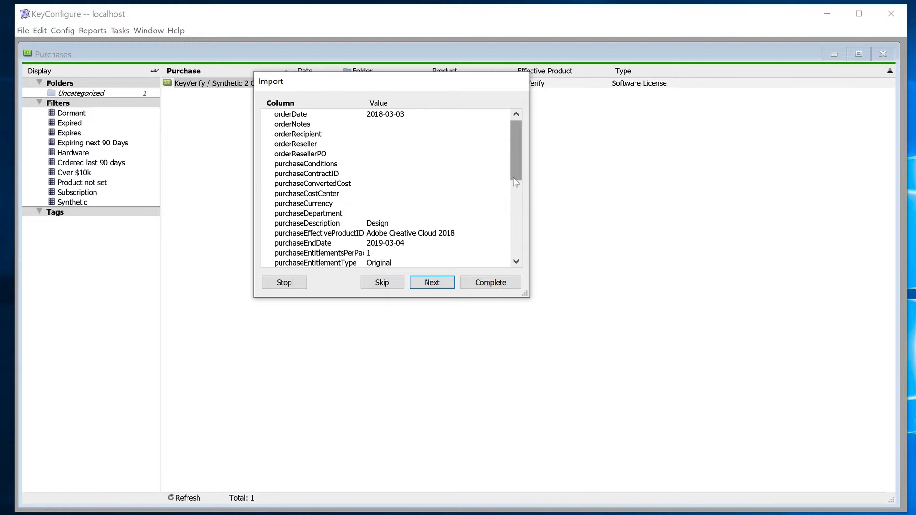
left_click_drag(515, 180, 514, 238)
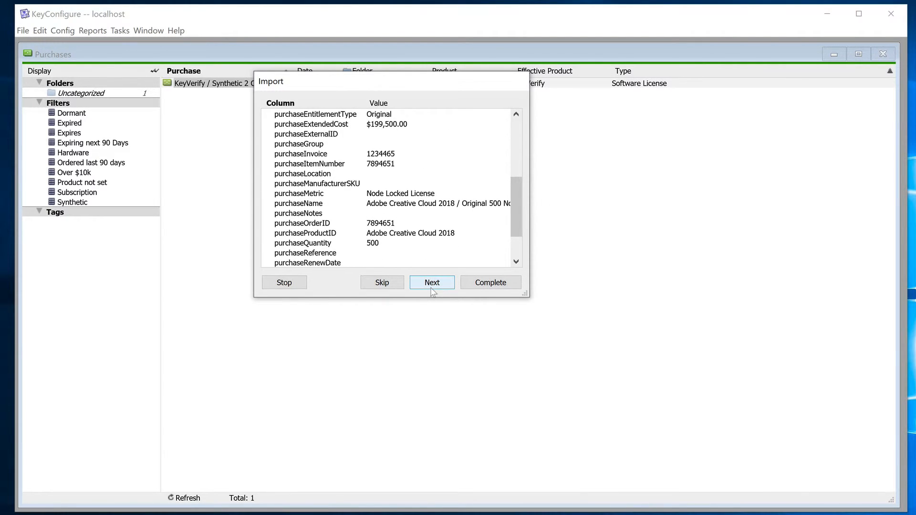
left_click(485, 287)
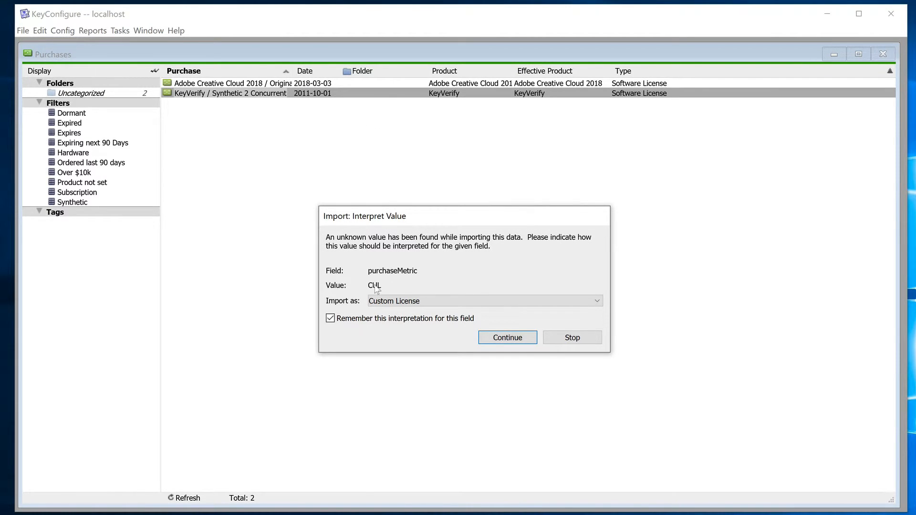
Import the purchaseMetric value CUL as Concurrent License and remember this interpretation for the field
left_click(405, 302)
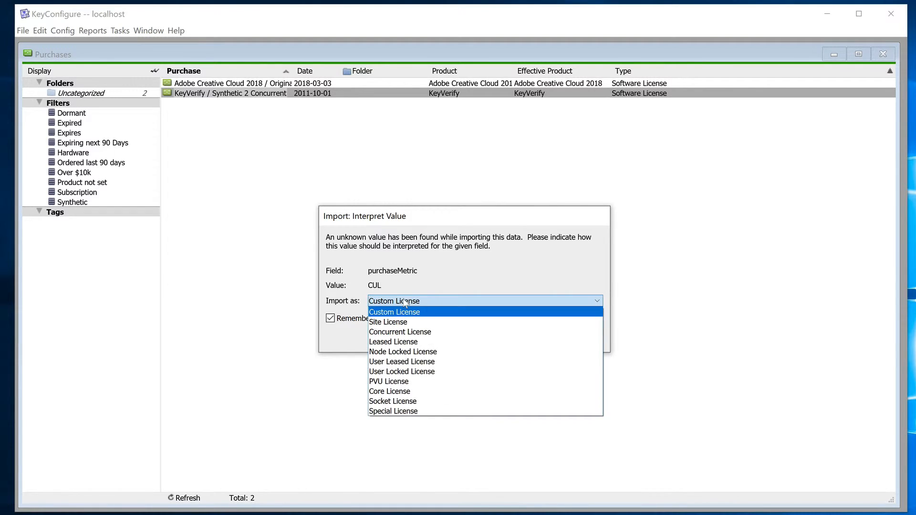
left_click(400, 332)
left_click(509, 339)
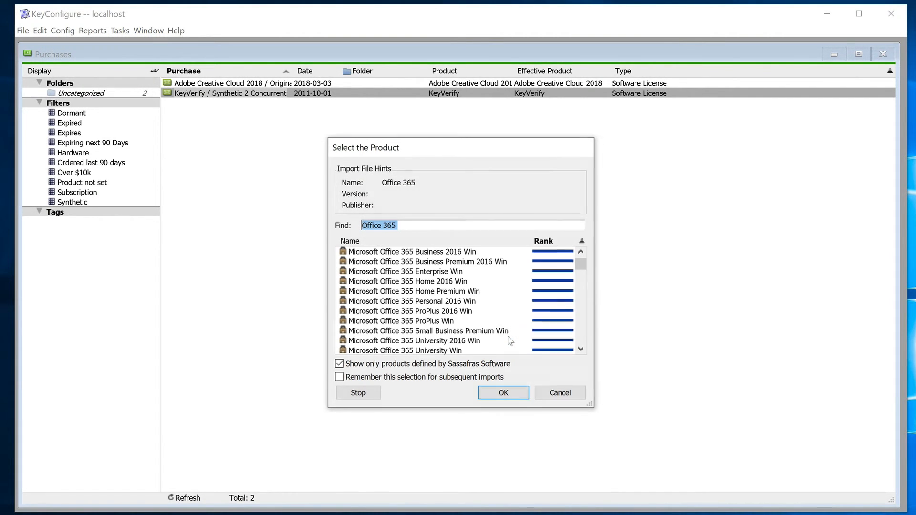
Match Office 365 to Microsoft Office 365 ProPlus Win and accept Norton Antivirus 2019 without selecting a product
left_click(431, 322)
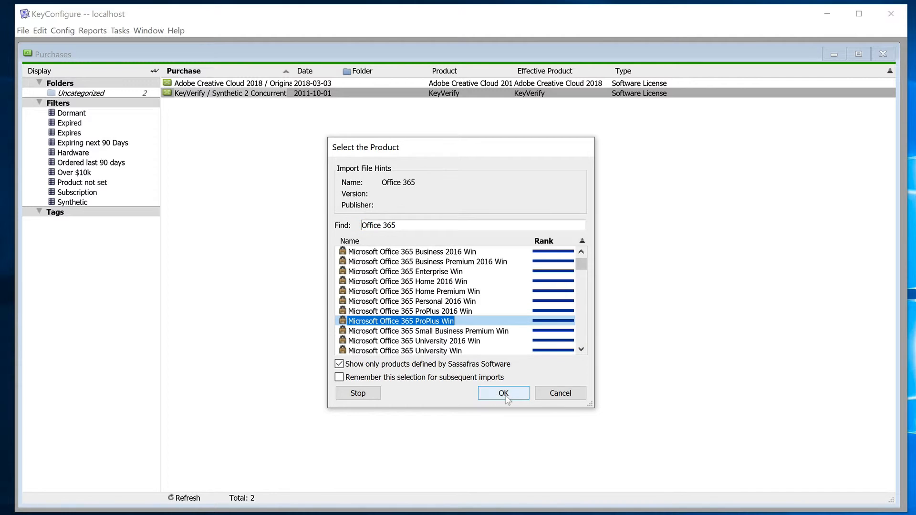
left_click(504, 393)
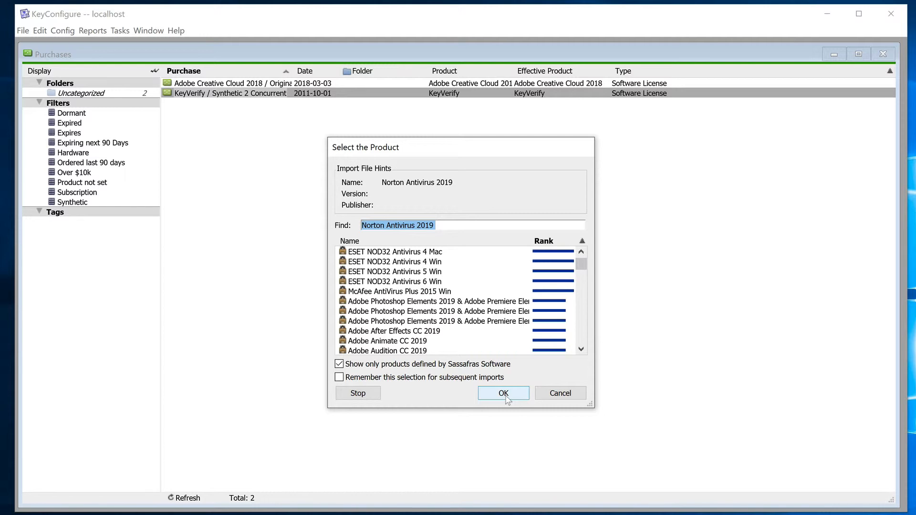
left_click(505, 394)
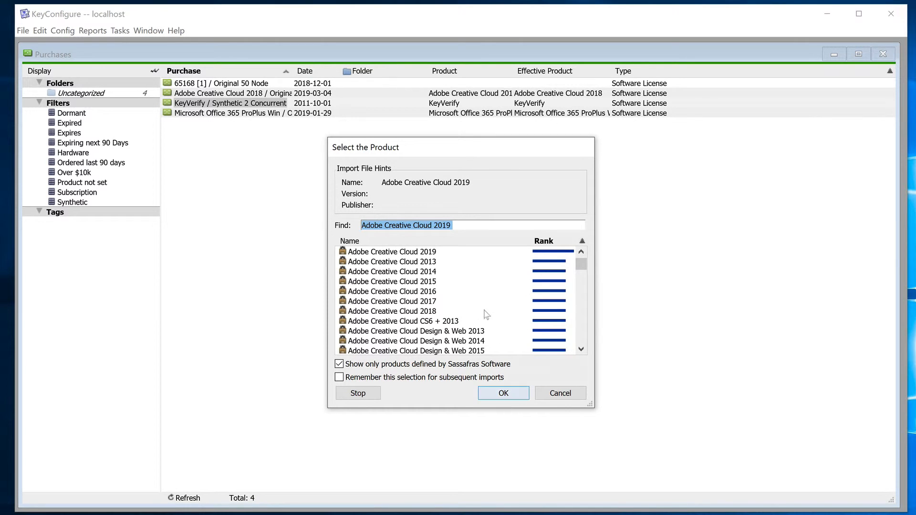
Match the last purchase to Adobe Creative Cloud 2019 and save the changed import instructions for future imports
left_click(435, 253)
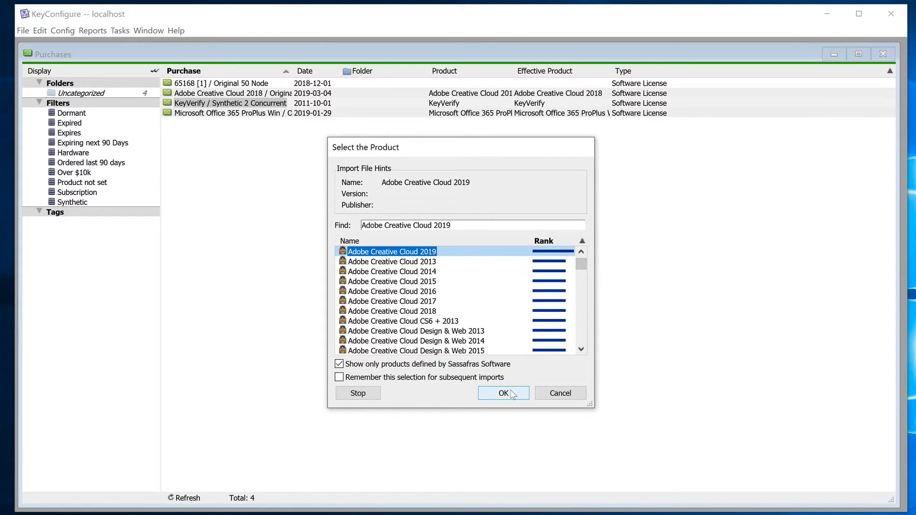
left_click(504, 393)
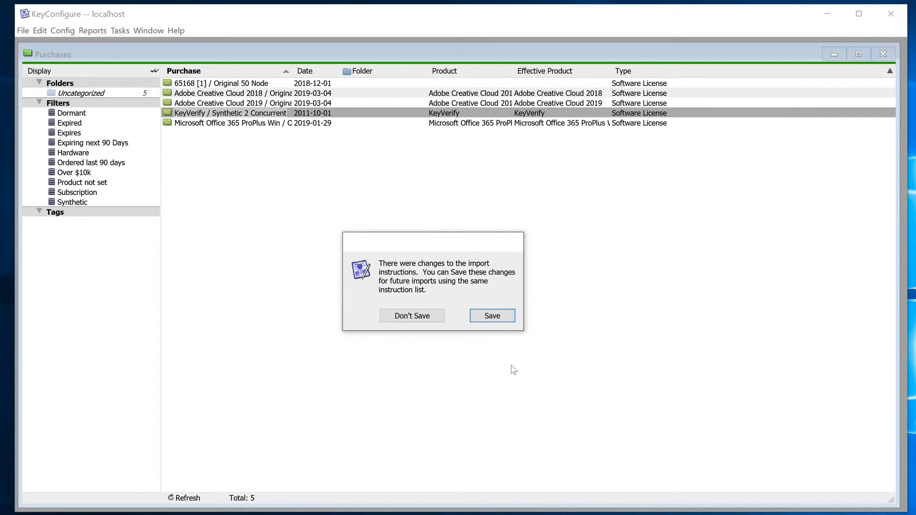
left_click(505, 318)
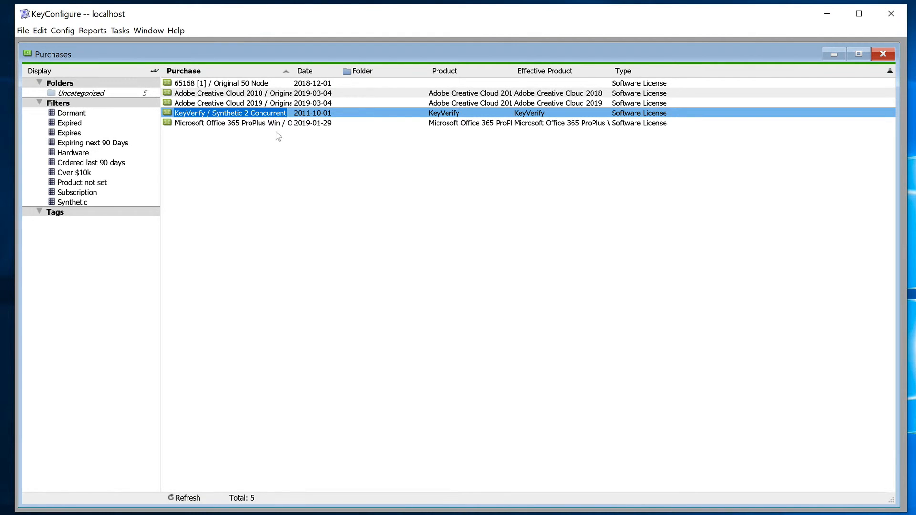
Open the imported Adobe Creative Cloud 2018 purchase, expand its Rights & Conditions summary and reconcile its entitlements
double_click(251, 95)
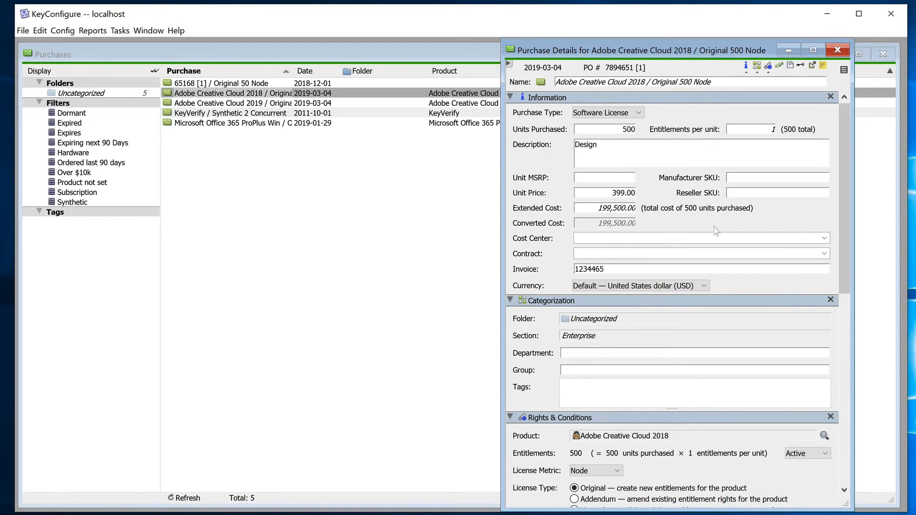
left_click_drag(843, 233, 842, 459)
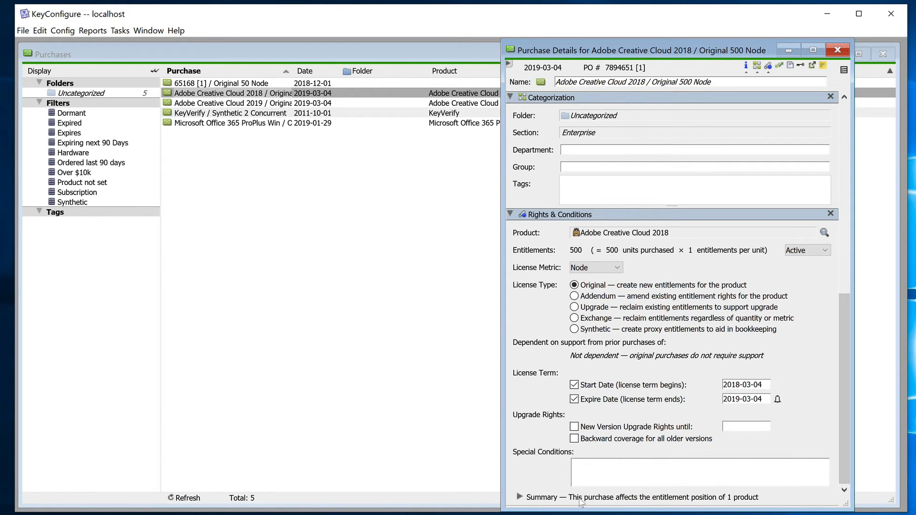
left_click(521, 498)
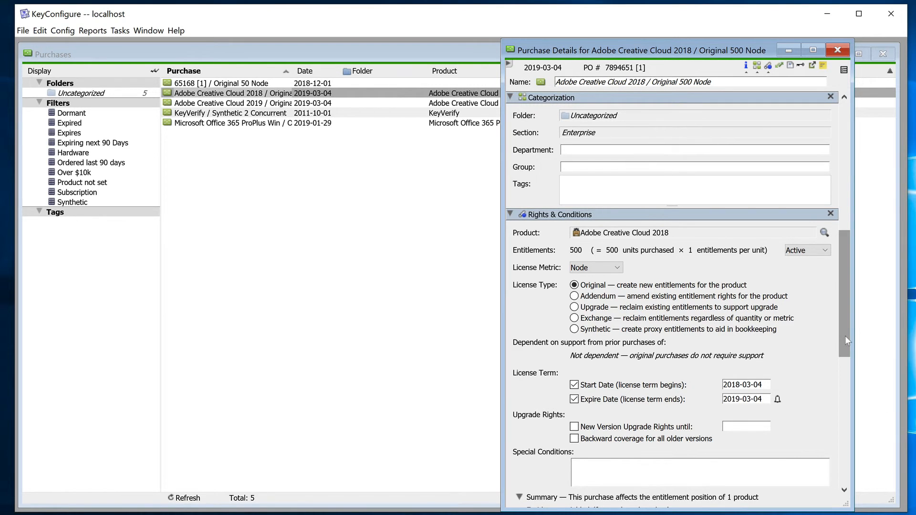
scroll(845, 477, "down", 3)
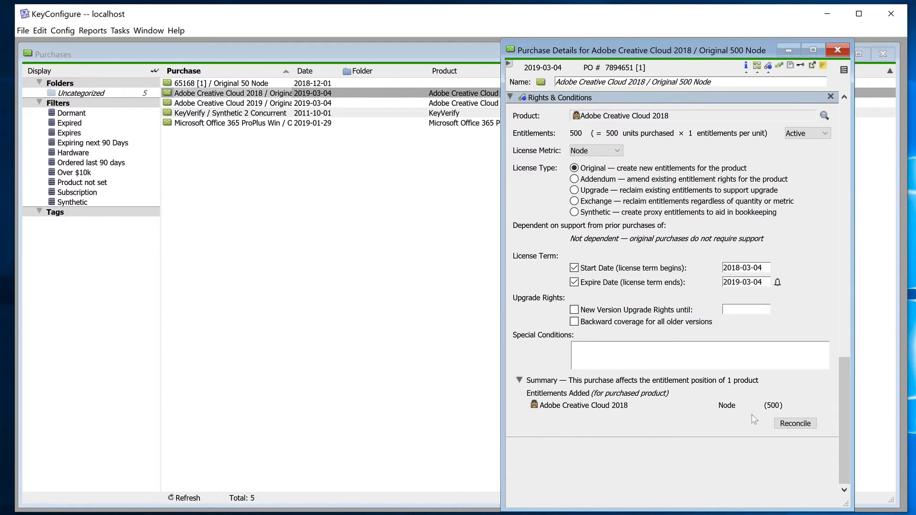
left_click(796, 424)
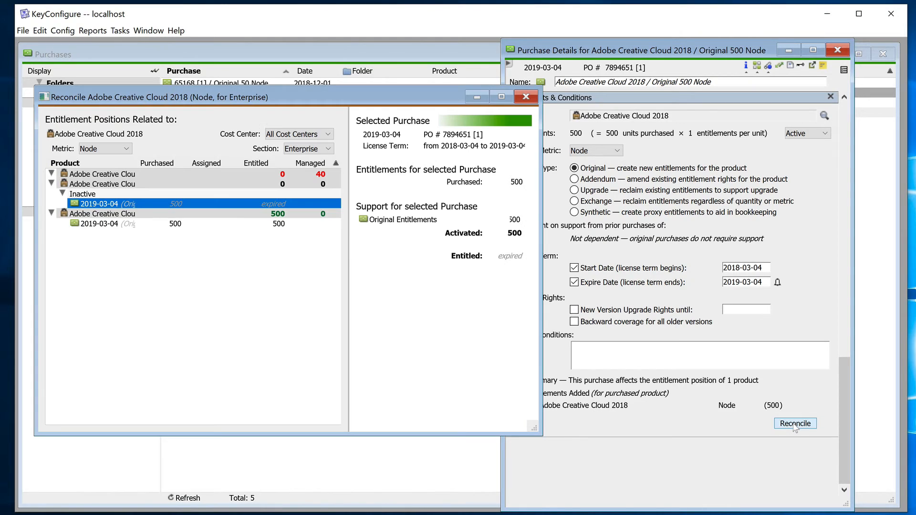
Create the recommended Adobe Creative Cloud 2019 Policy with 500 entitlements and set its enforcement to None
left_click(104, 213)
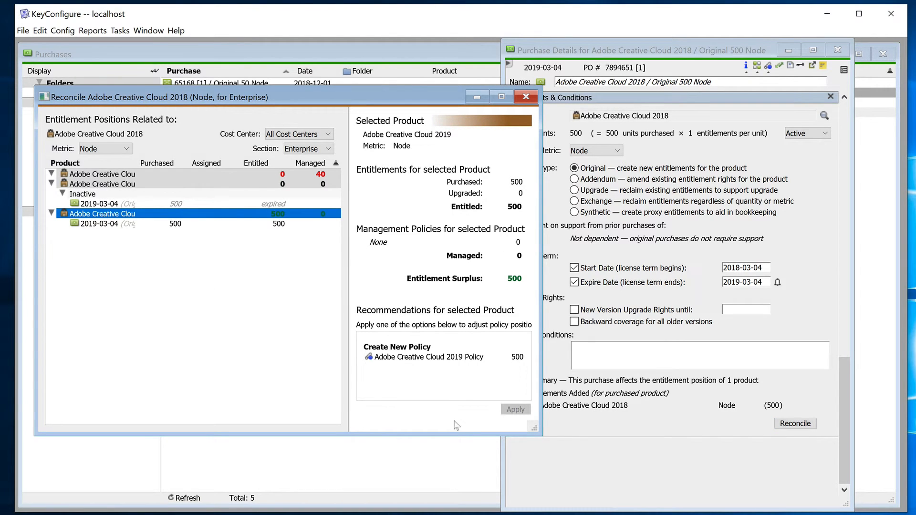
left_click(421, 357)
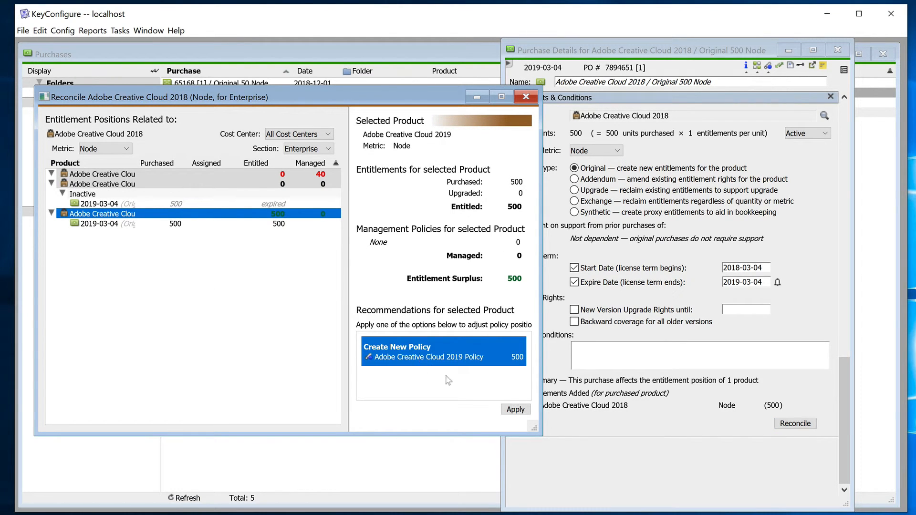
left_click(515, 409)
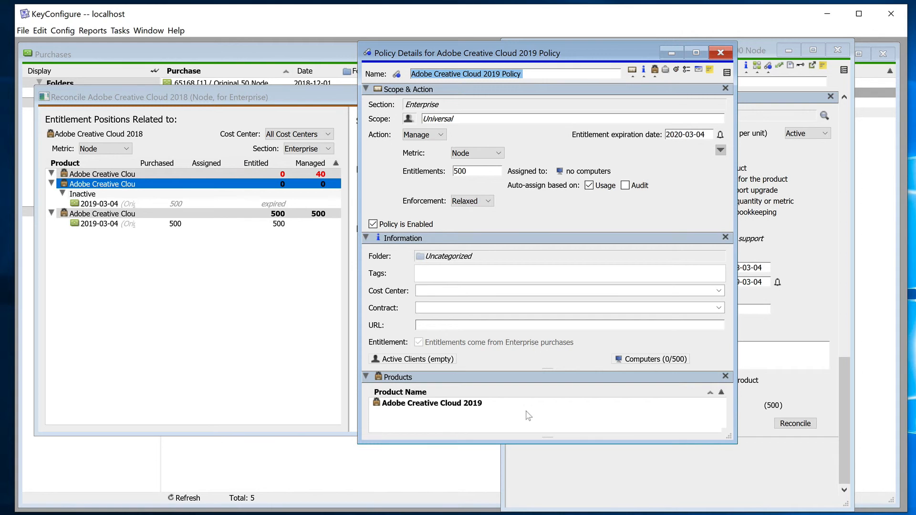
left_click(482, 201)
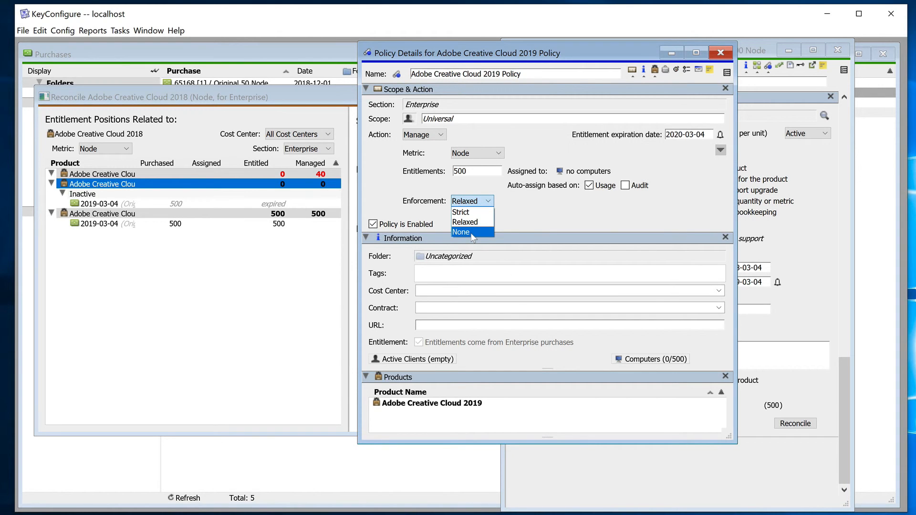
left_click(470, 232)
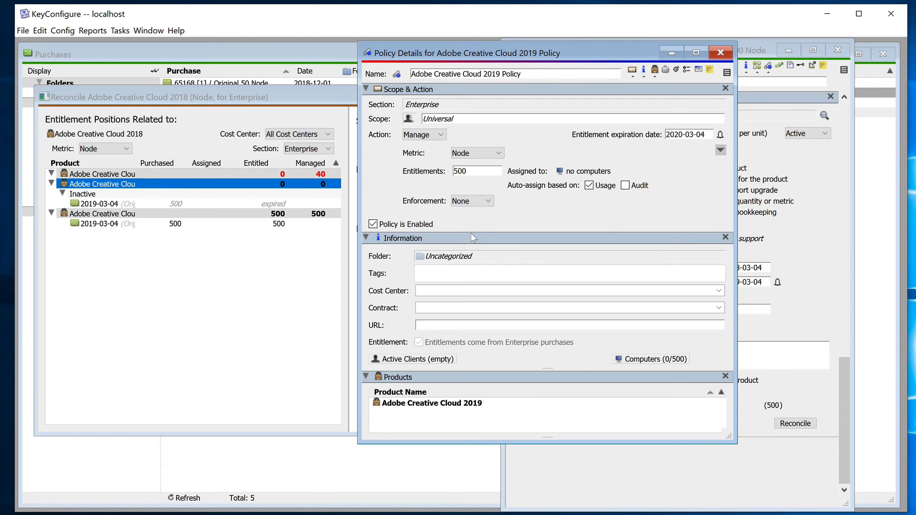